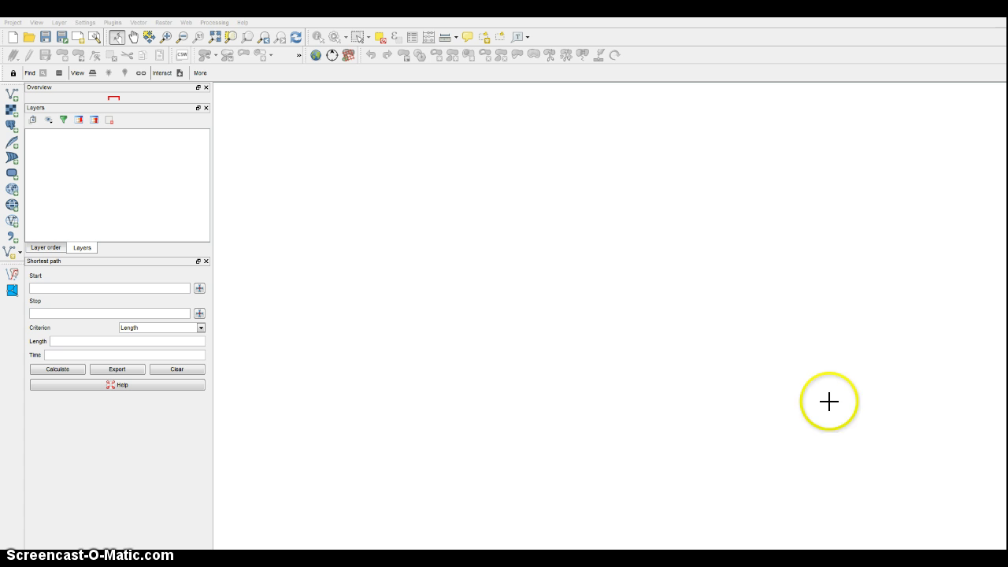
- Open the Exercise5 project from the Exercise5\Data folder
click(26, 41)
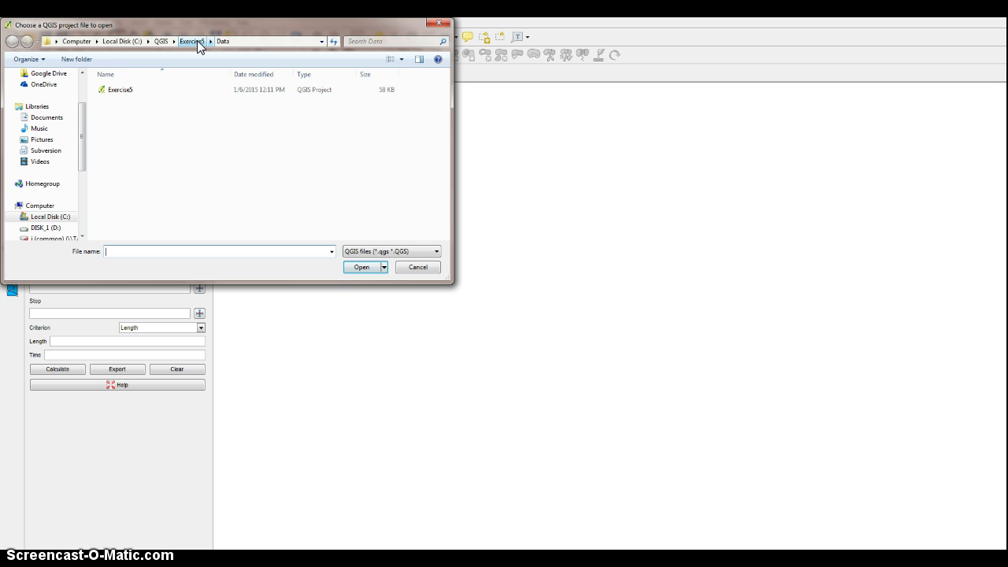
click(104, 90)
click(362, 267)
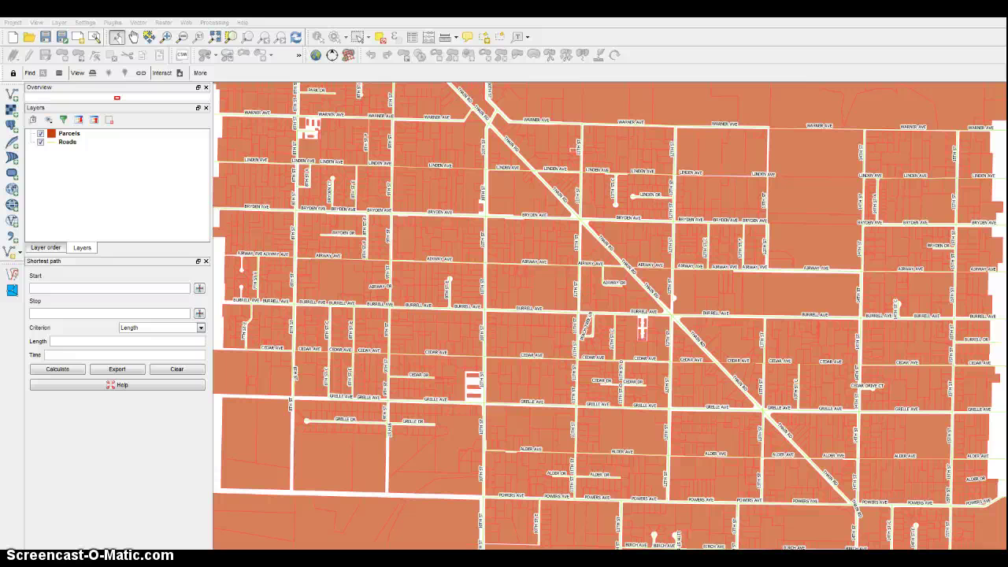
- Look through the Plugins menu and close it without choosing anything
click(112, 24)
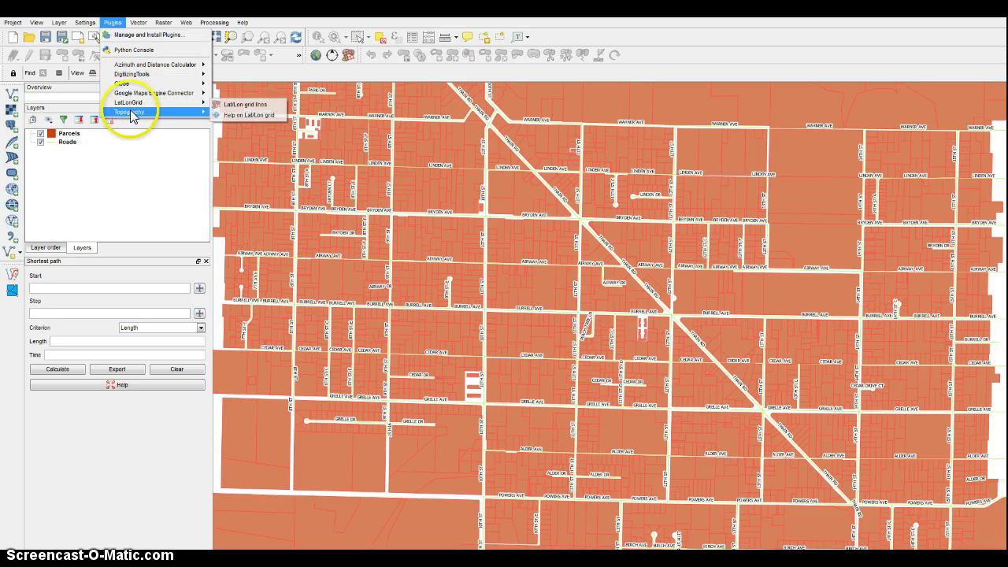
mouse_move(130, 111)
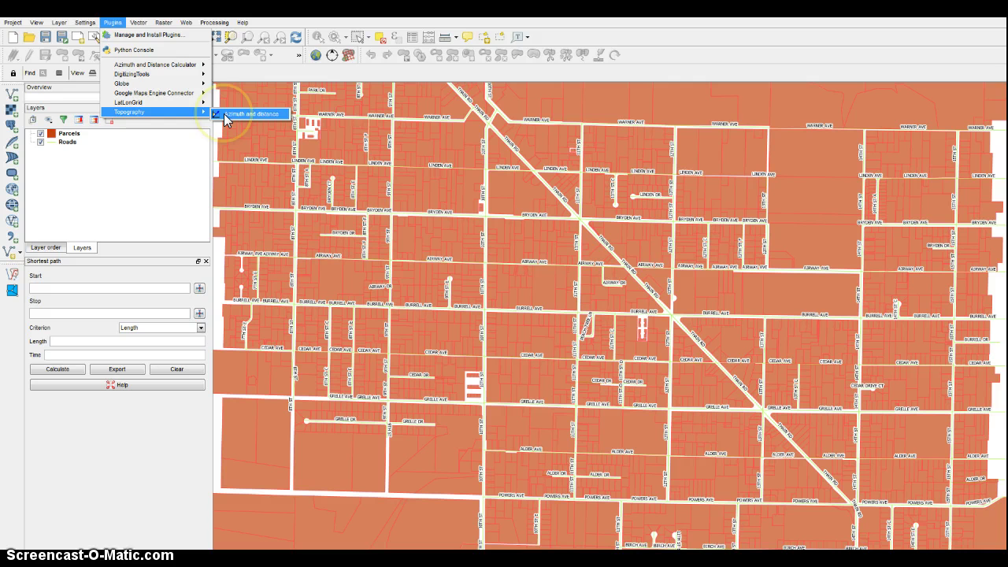
click(686, 45)
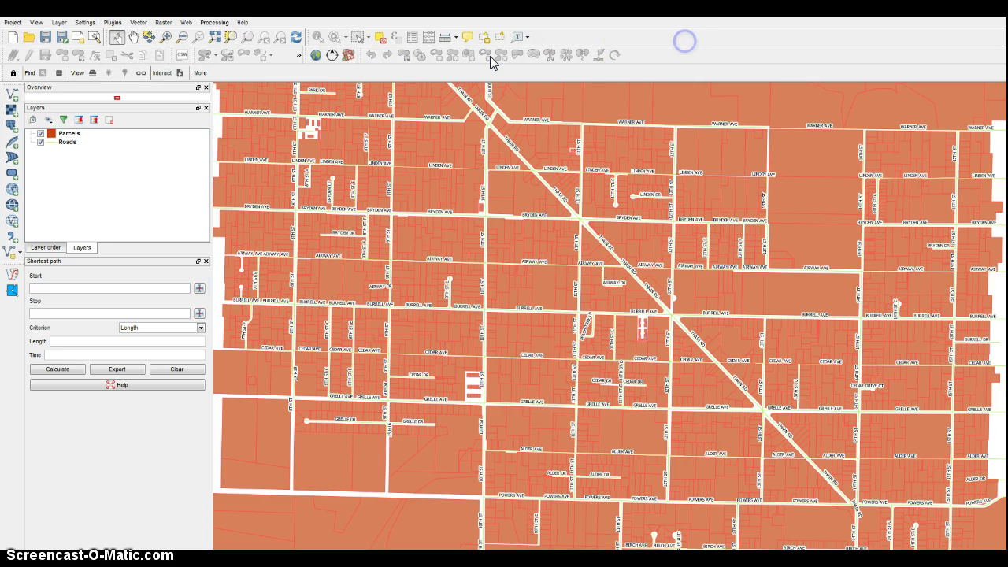
- Zoom in with Zoom In rectangles on the 12th St and Cedar Ave junction
click(164, 43)
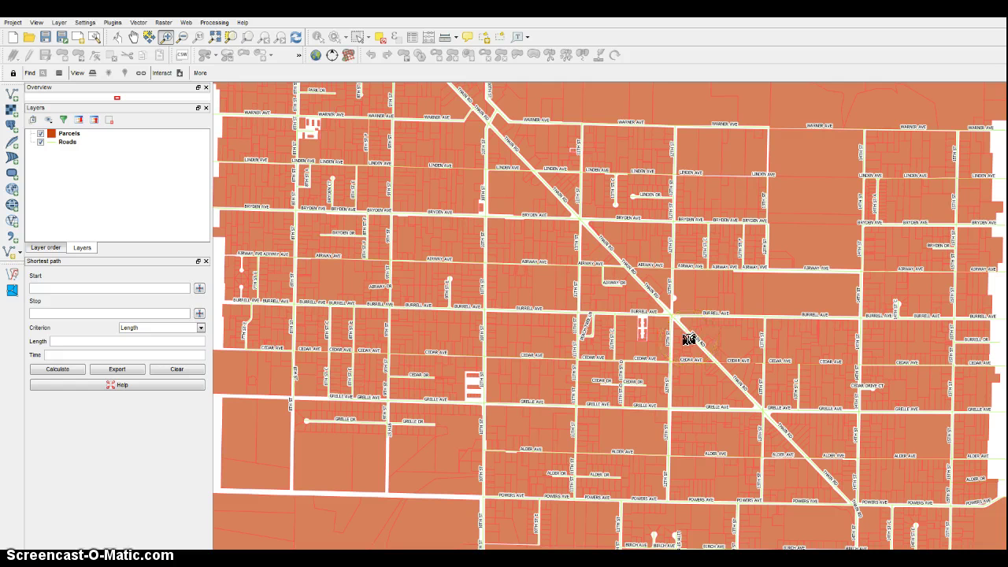
click(591, 411)
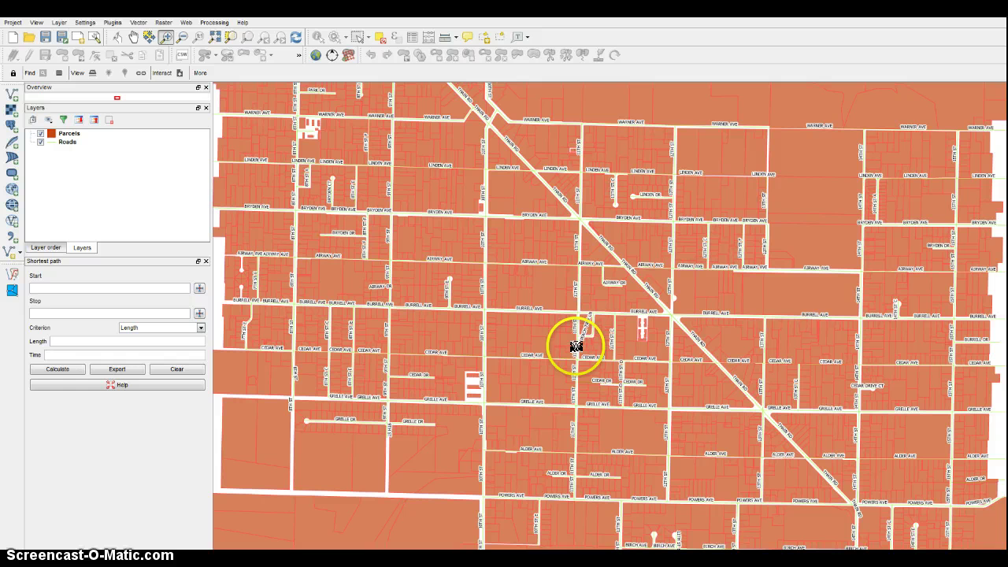
mouse_move(576, 346)
mouse_down()
mouse_move(567, 356)
mouse_move(653, 360)
mouse_move(669, 338)
mouse_move(675, 372)
mouse_up()
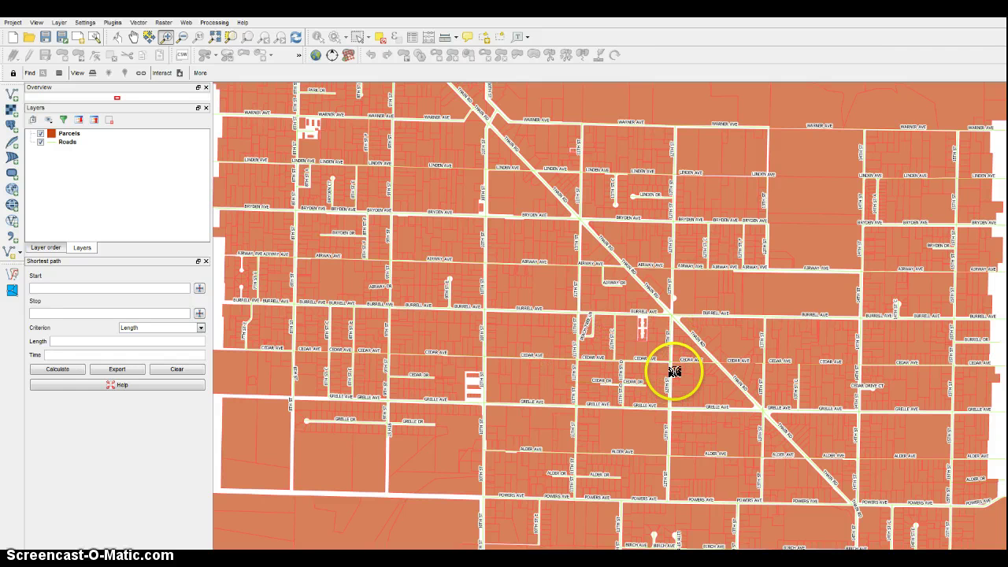
drag(646, 338, 710, 384)
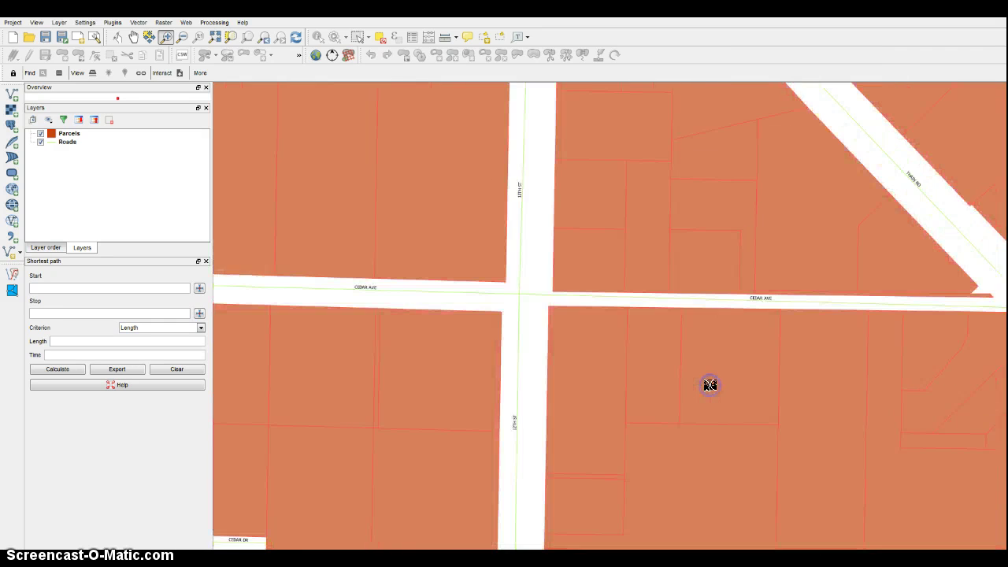
mouse_move(572, 287)
mouse_down()
mouse_move(582, 281)
mouse_move(507, 200)
mouse_move(479, 200)
mouse_up()
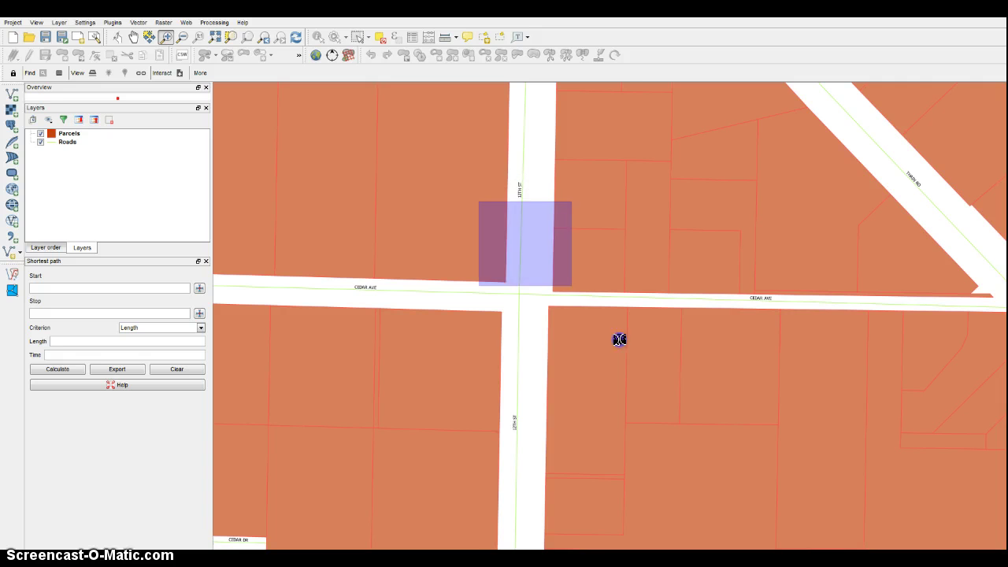
click(556, 340)
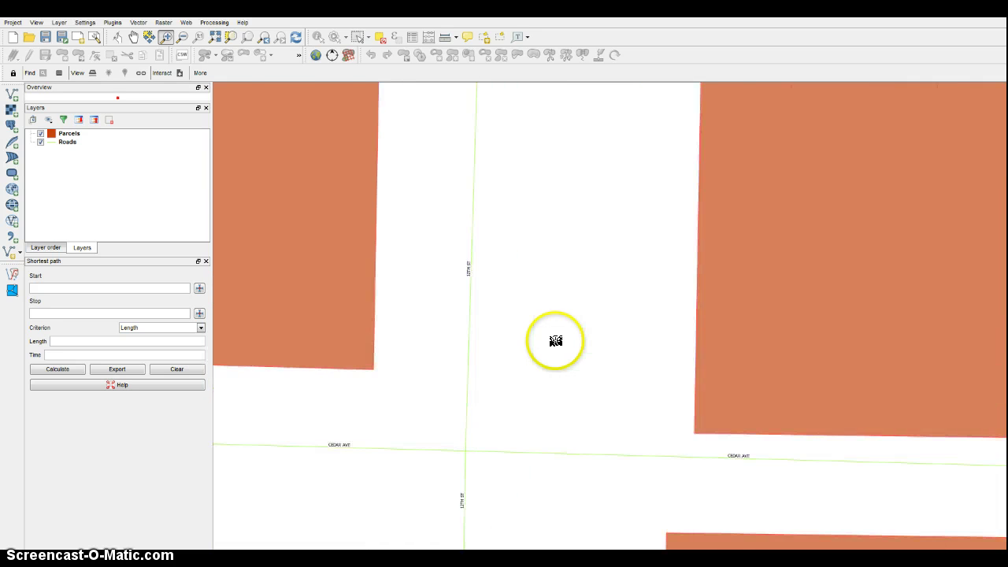
scroll(556, 341, down, 3)
- Style the Roads layer as a black simple line with a 1.46 mm pen width
click(53, 143)
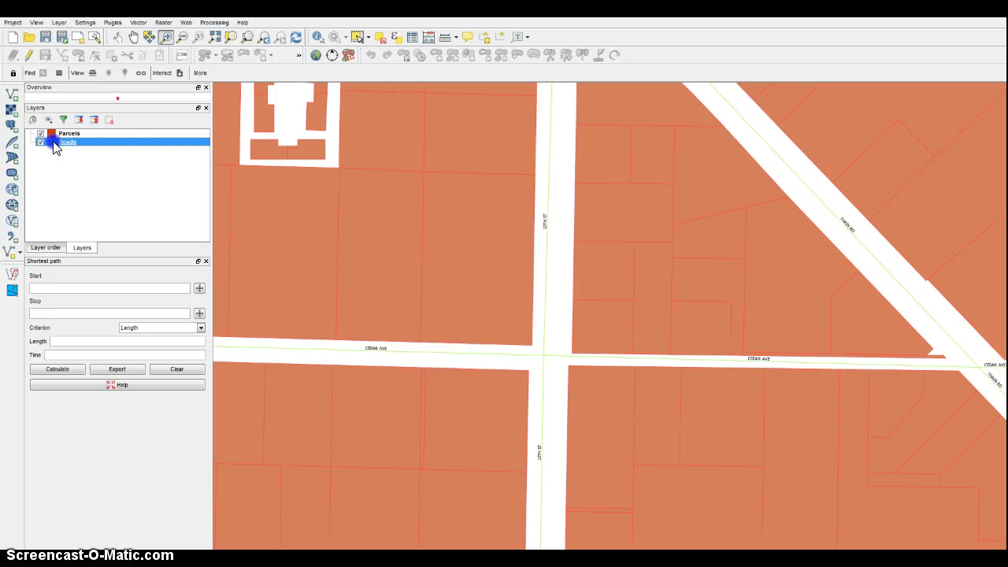
double_click(53, 144)
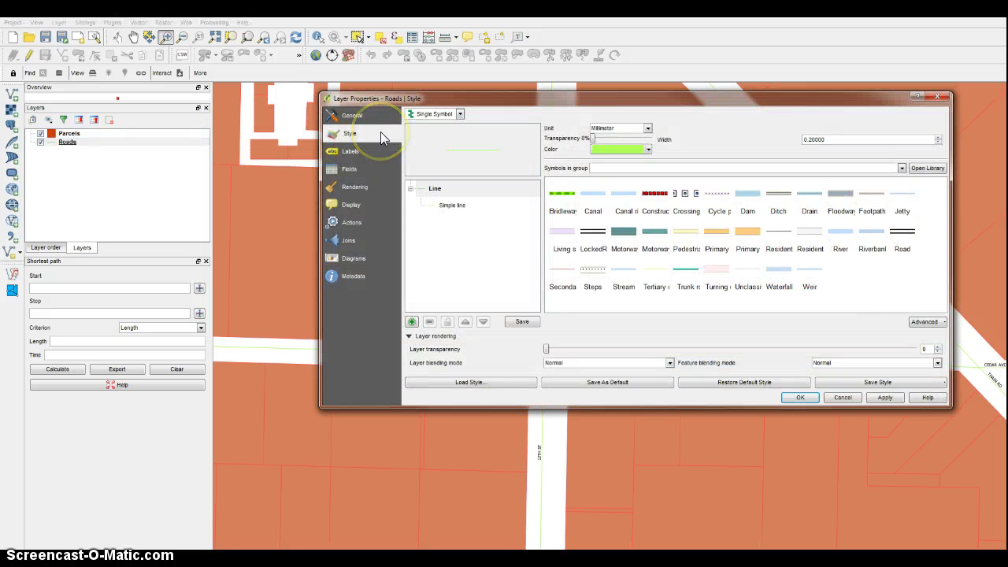
click(440, 207)
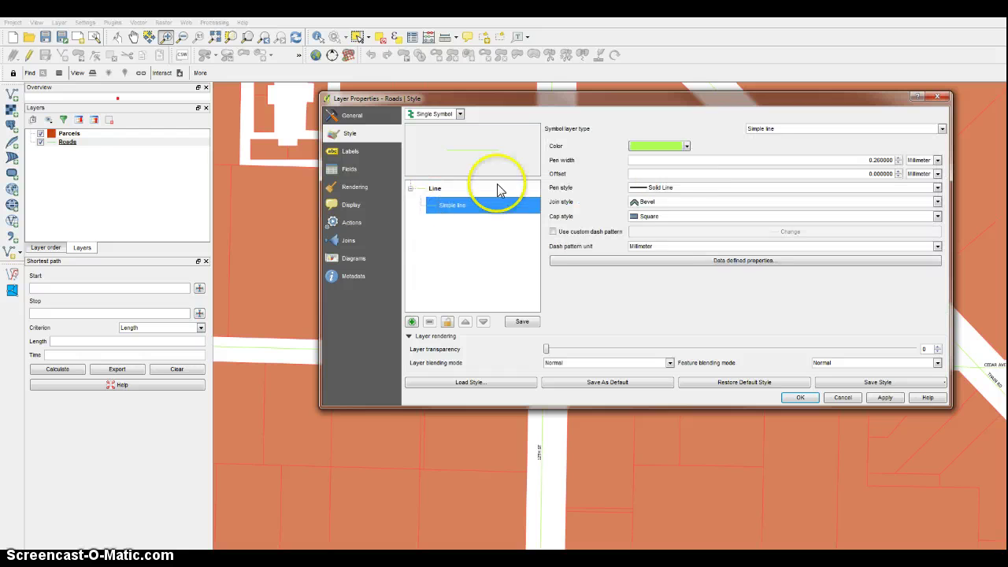
click(675, 148)
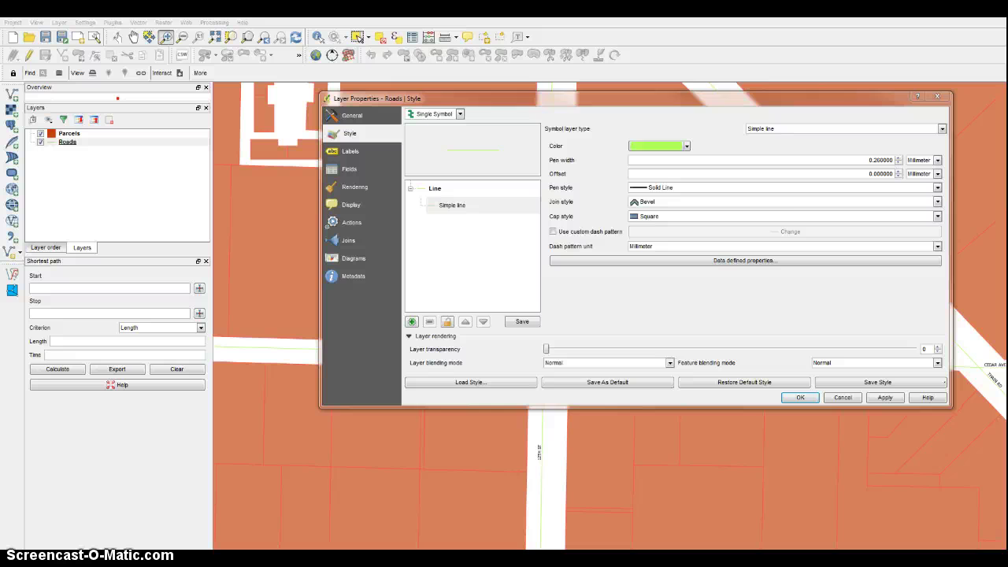
click(937, 160)
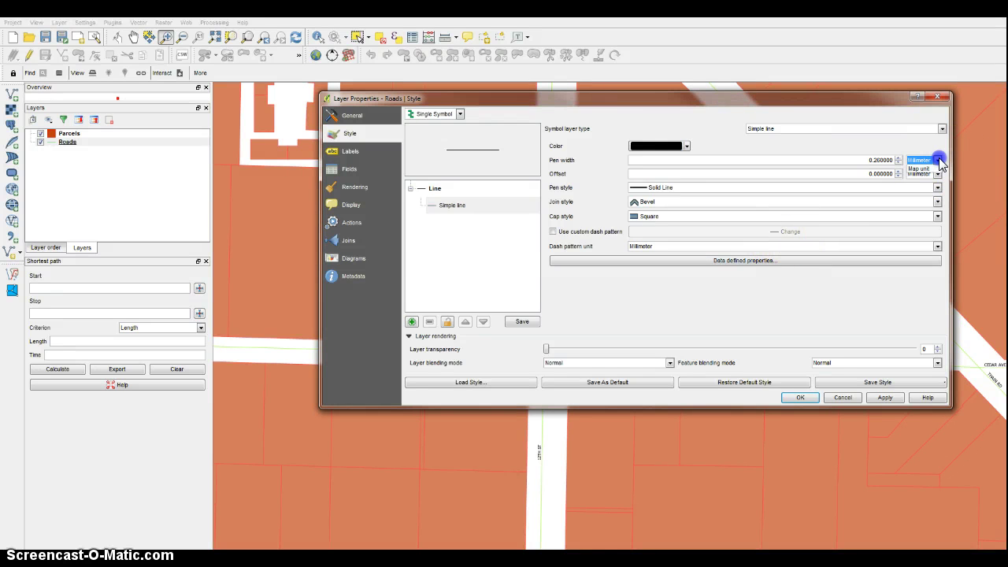
click(930, 160)
click(898, 158)
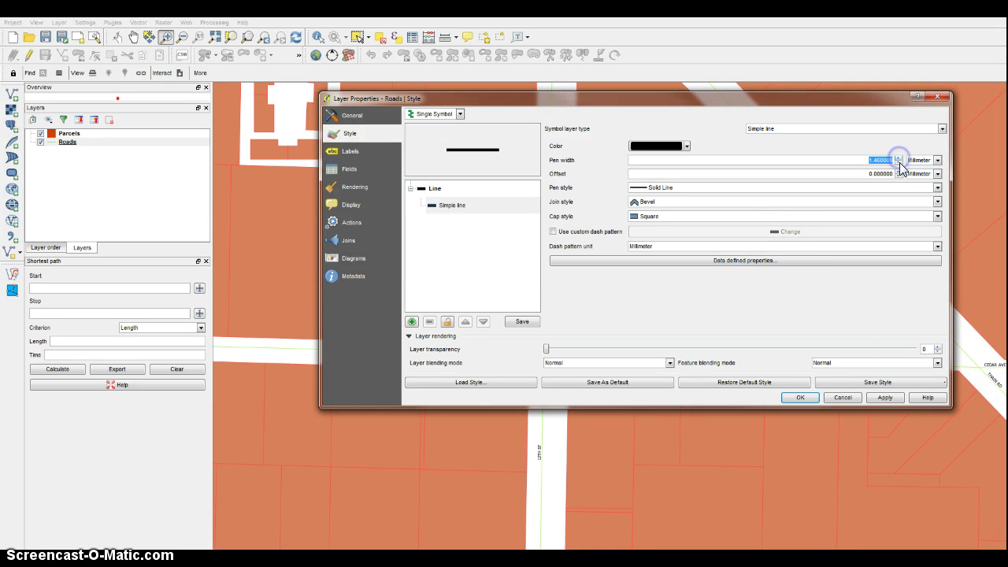
click(801, 397)
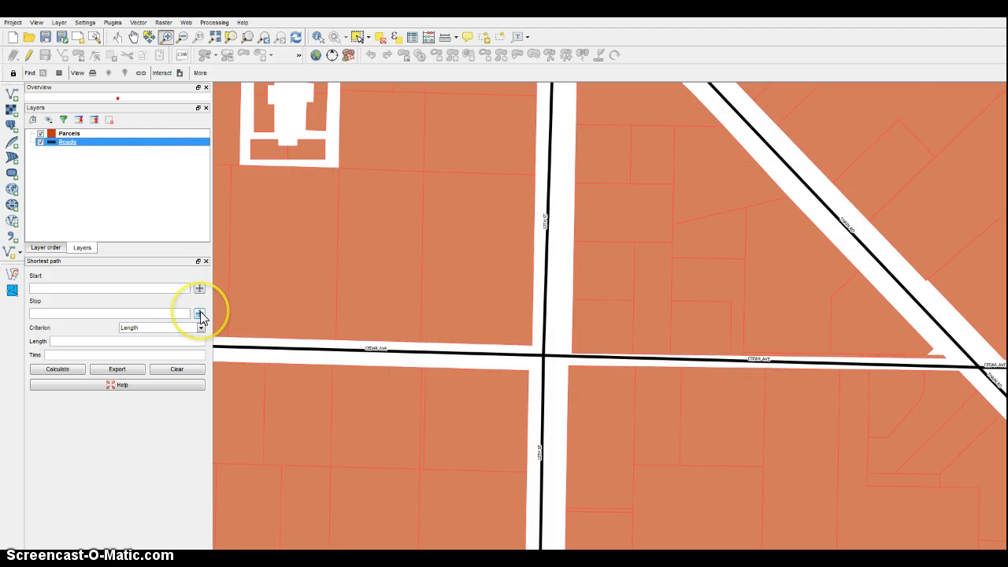
click(445, 41)
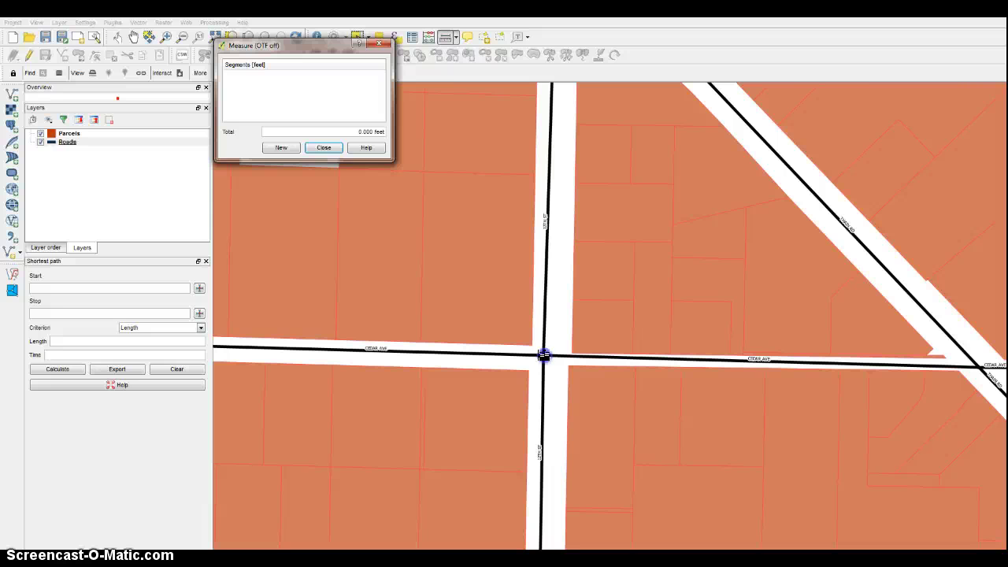
click(544, 355)
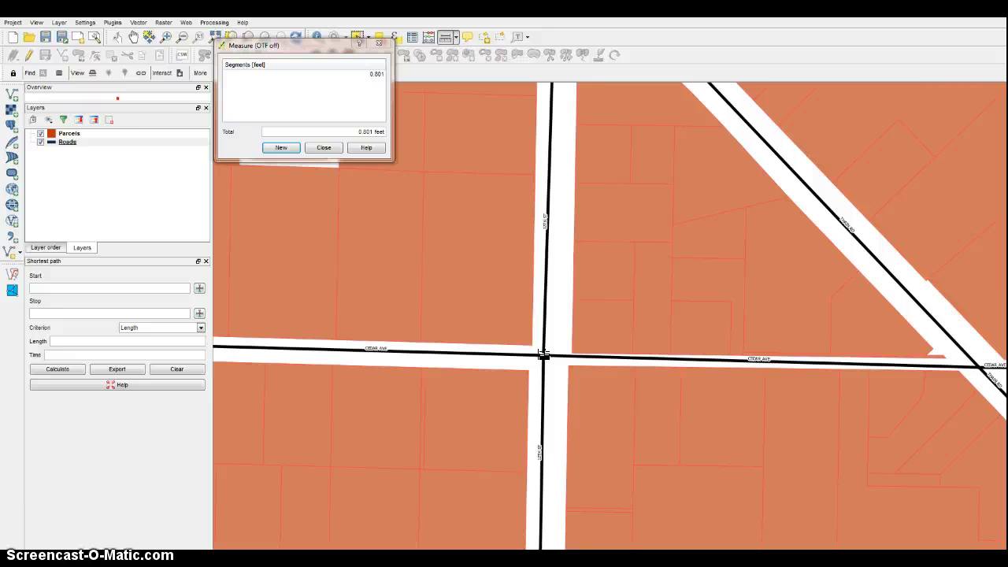
drag(544, 355, 572, 355)
click(572, 356)
click(582, 384)
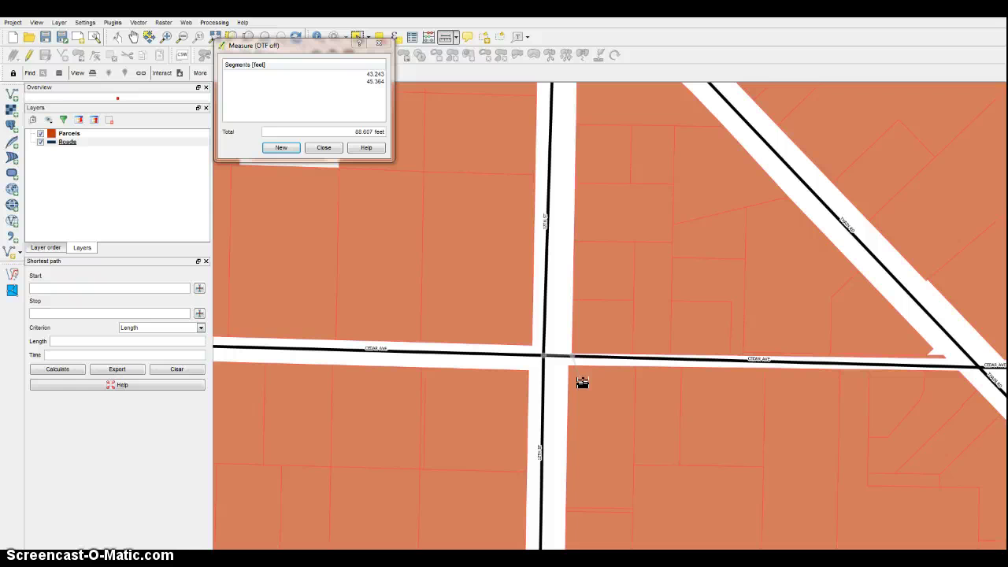
click(367, 223)
click(326, 147)
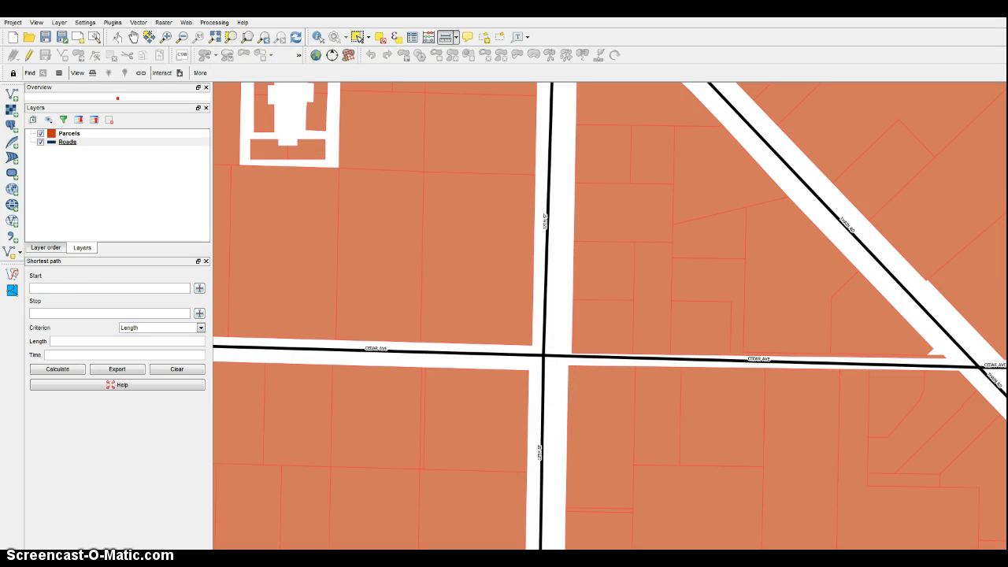
- Launch the Geometry from Azimuth and Distance plugin with Parcels as the active layer
click(529, 131)
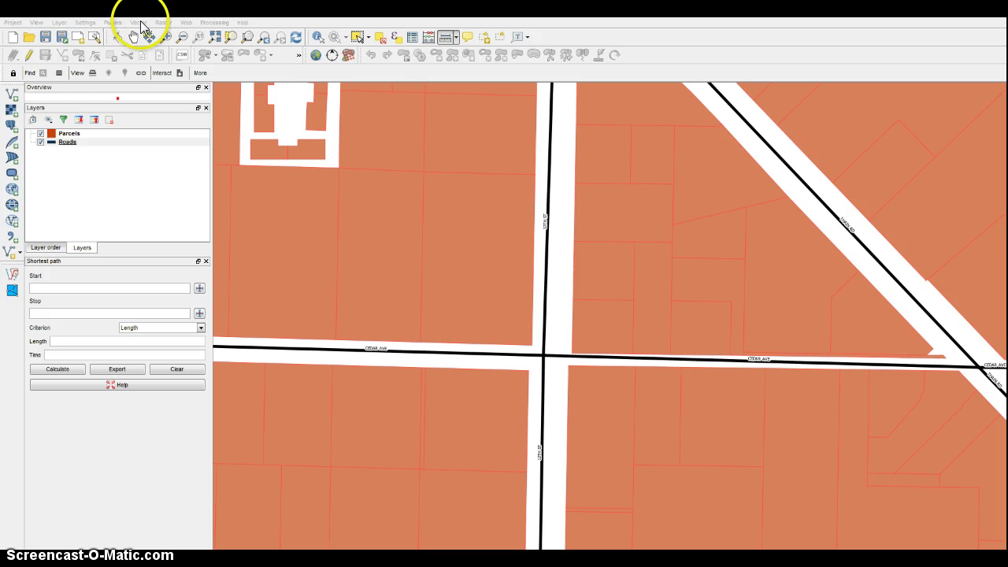
click(113, 22)
mouse_move(125, 115)
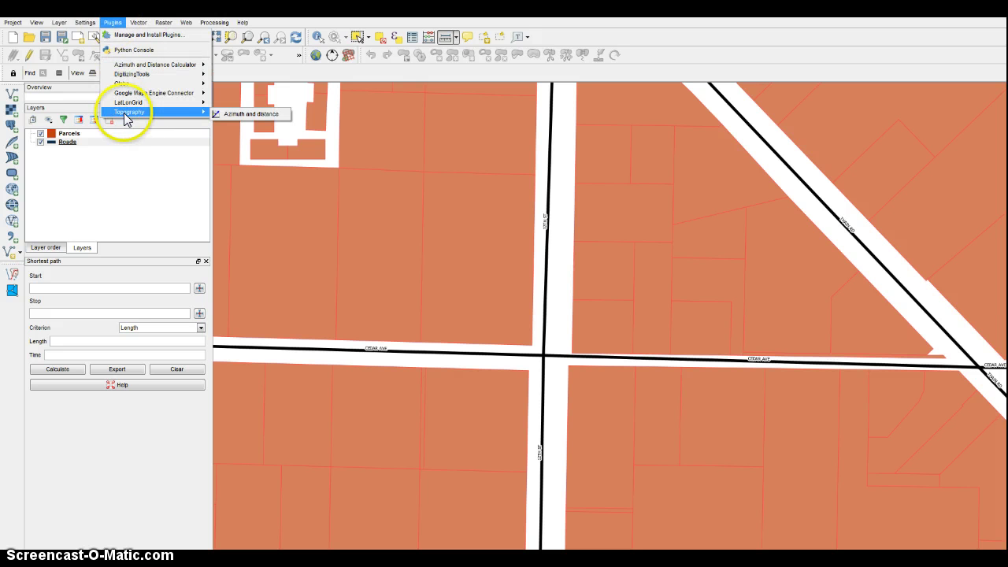
click(227, 114)
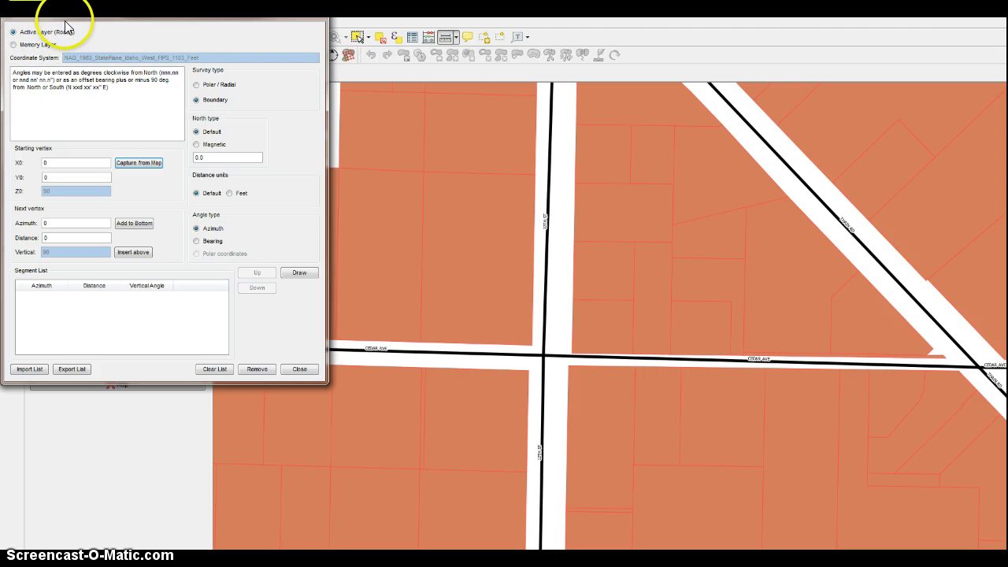
drag(87, 11, 89, 36)
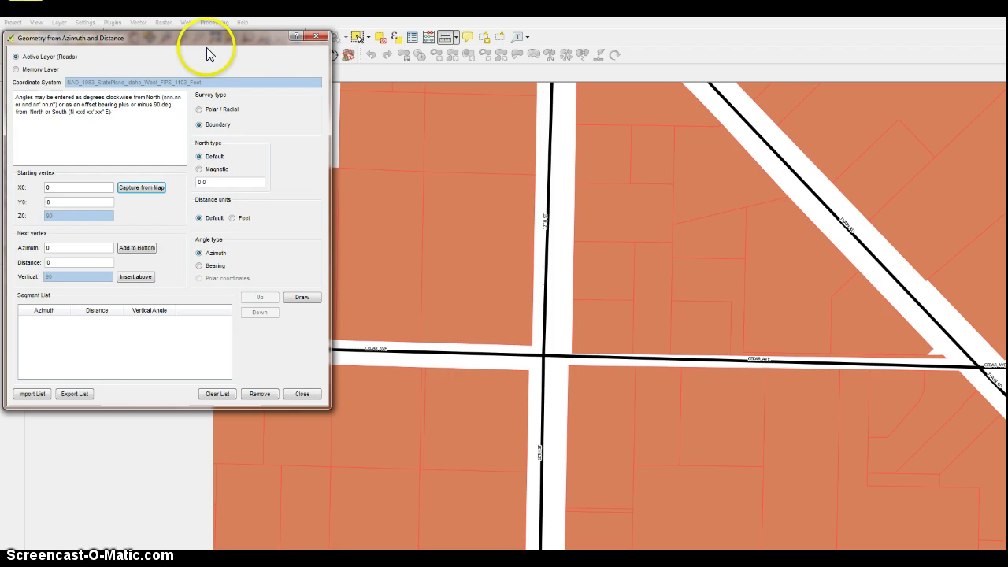
drag(207, 39, 664, 66)
click(70, 134)
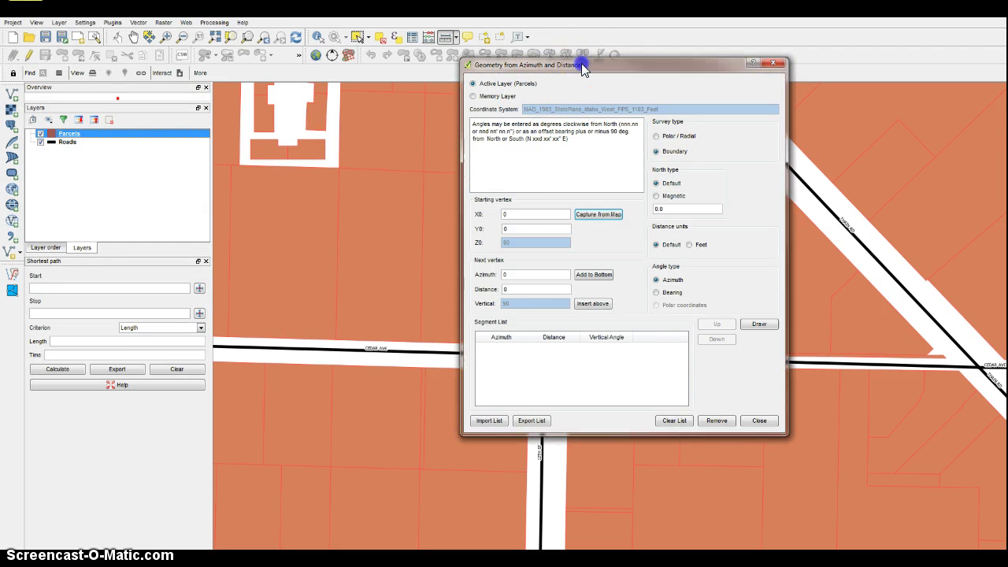
- Set distance units to Feet and move the dialog clear of the road intersection
drag(591, 68, 478, 63)
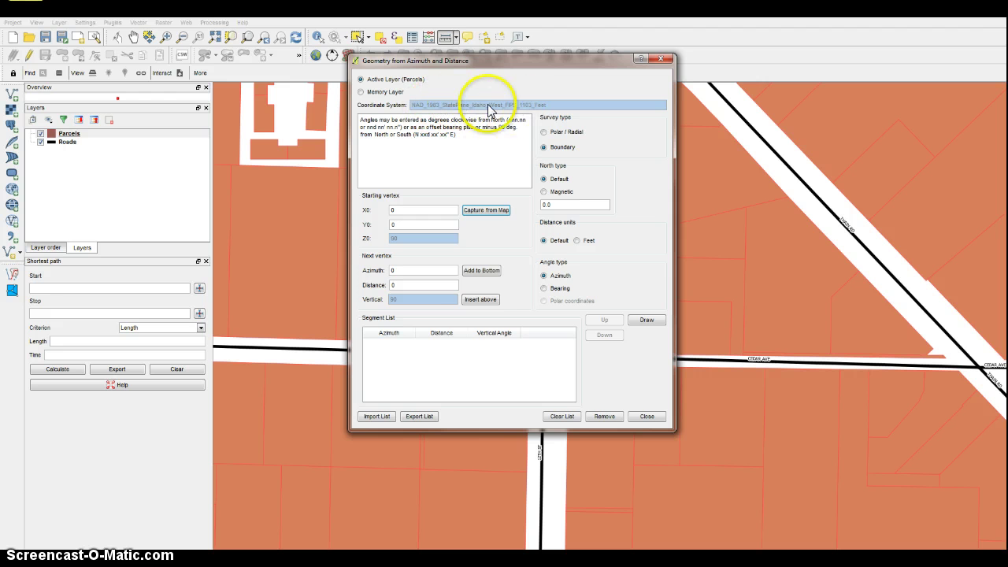
drag(562, 62, 701, 55)
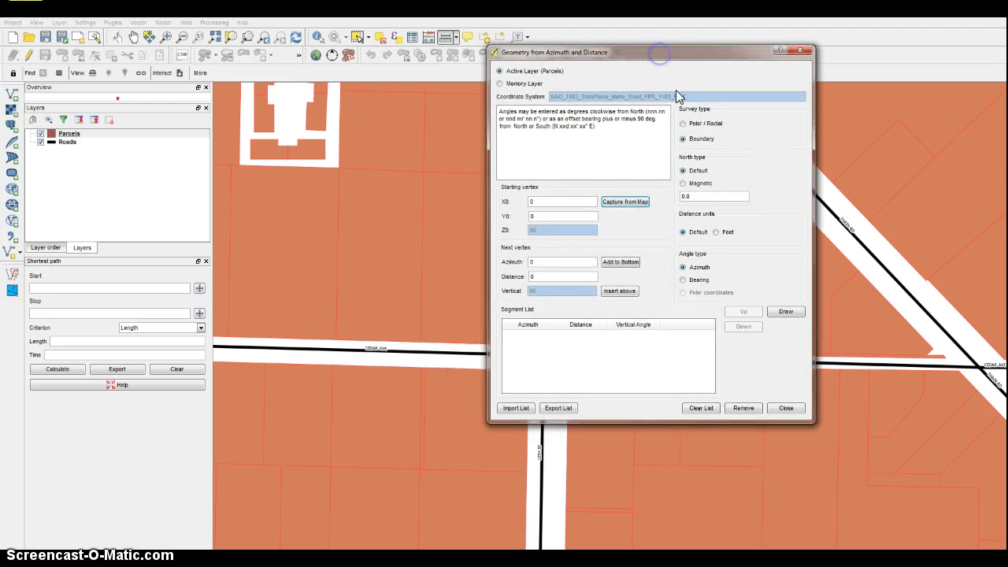
click(725, 234)
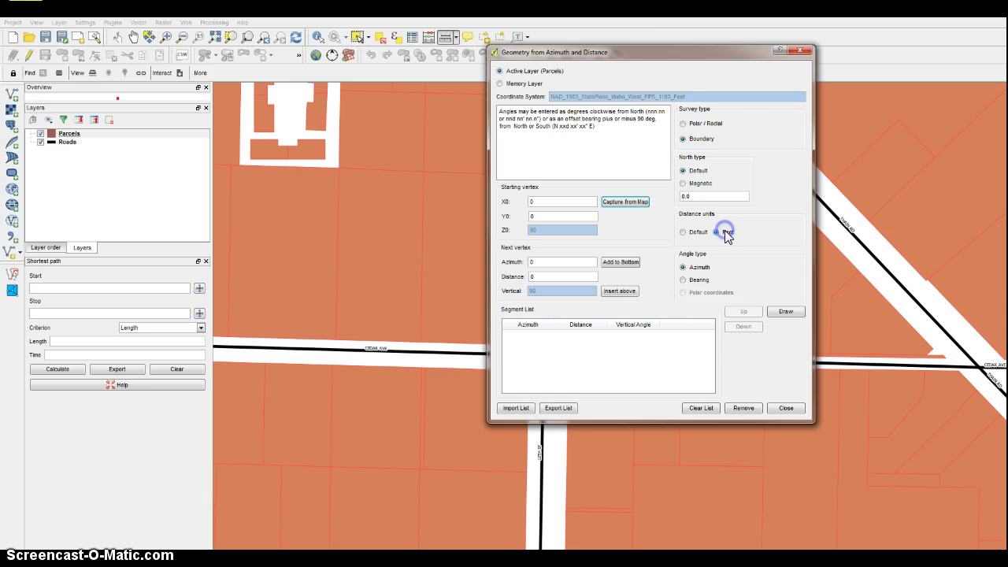
drag(667, 59, 745, 22)
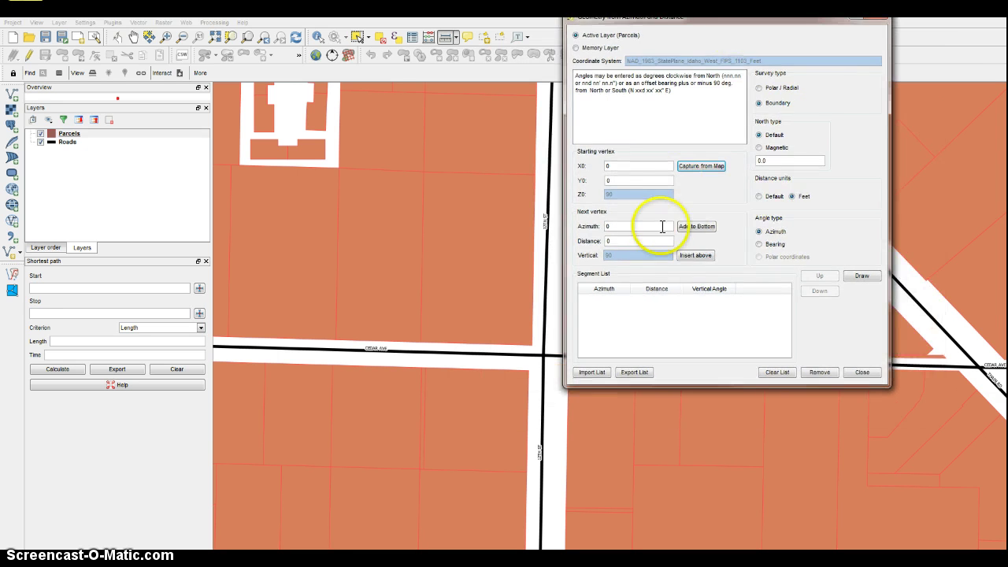
drag(636, 24, 778, 88)
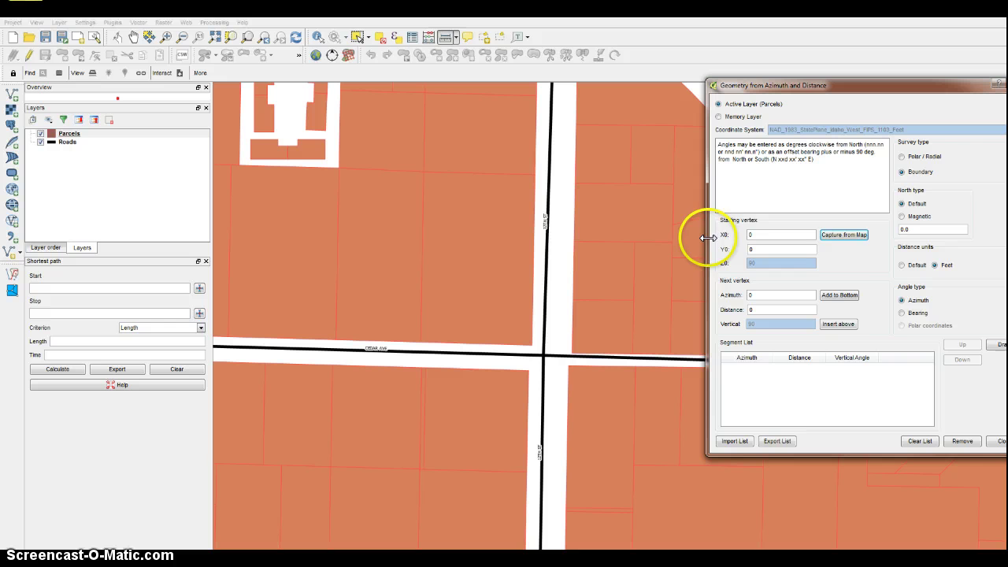
- Capture the Cedar Ave intersection as starting vertex X0 2316663.9749, Y0 1718585.98778
click(845, 235)
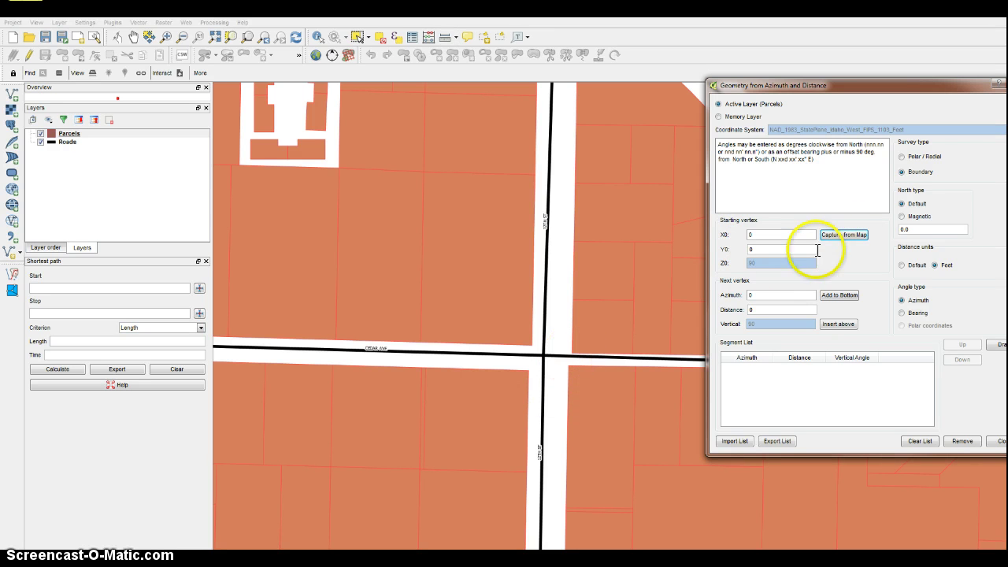
click(579, 358)
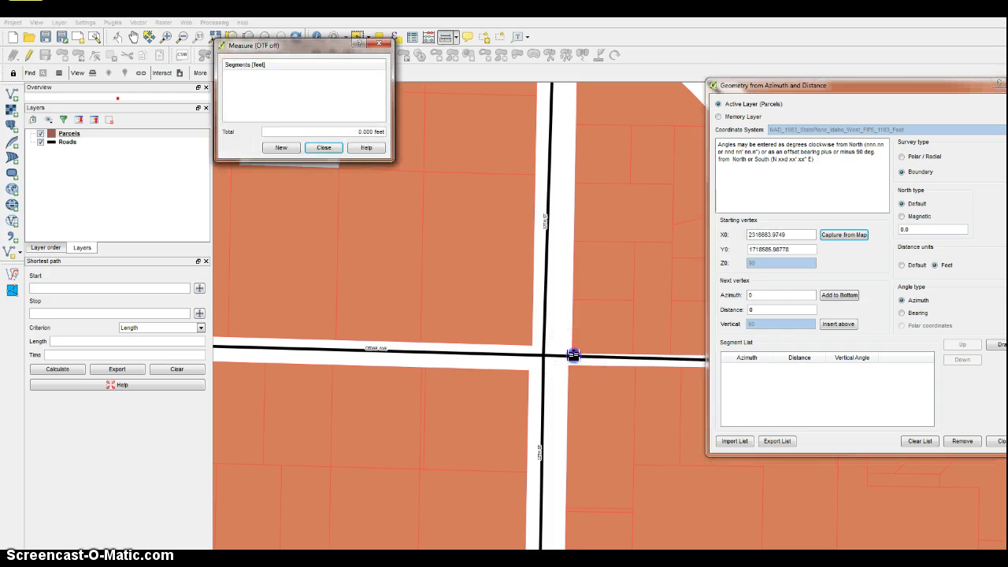
click(331, 149)
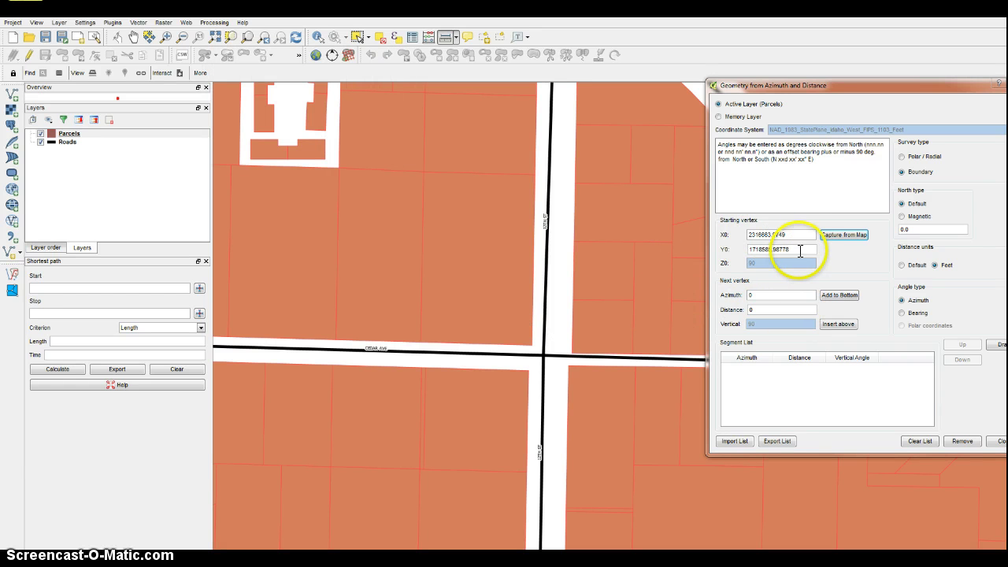
- Add the first two sides: azimuth 0 at 86.25 ft and azimuth 90 at 92.82 ft
click(769, 293)
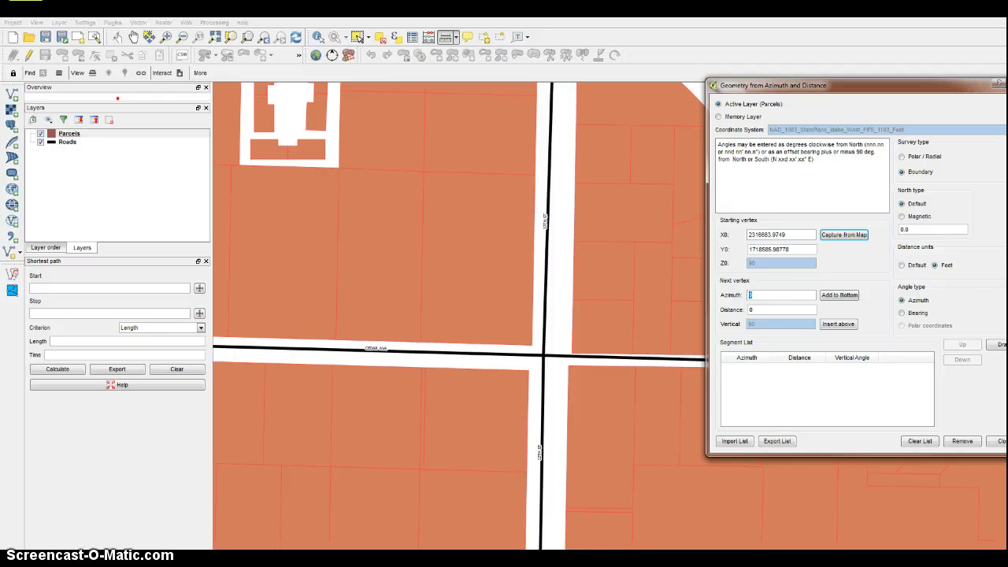
key(Tab)
click(843, 295)
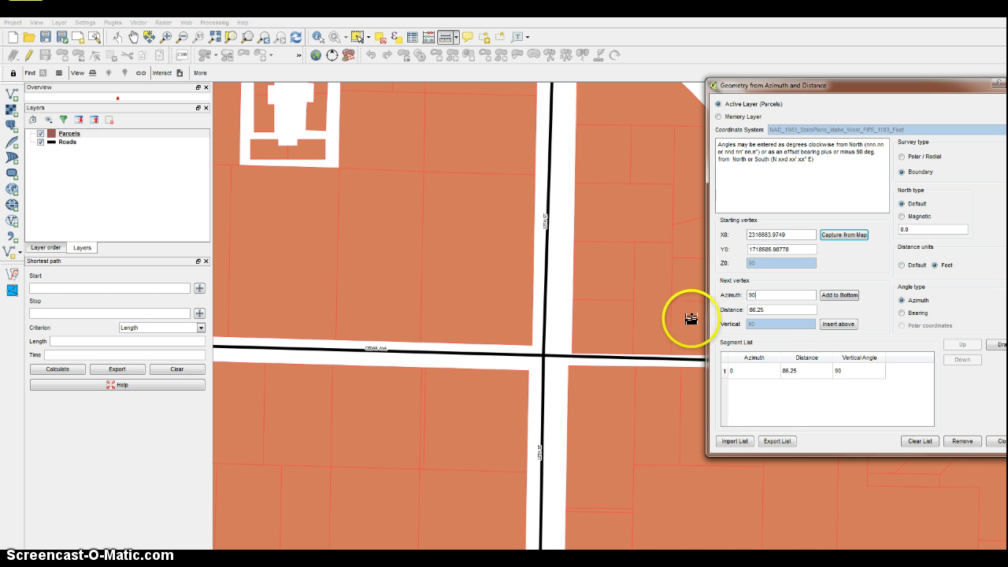
double_click(765, 310)
text(92.82)
click(838, 295)
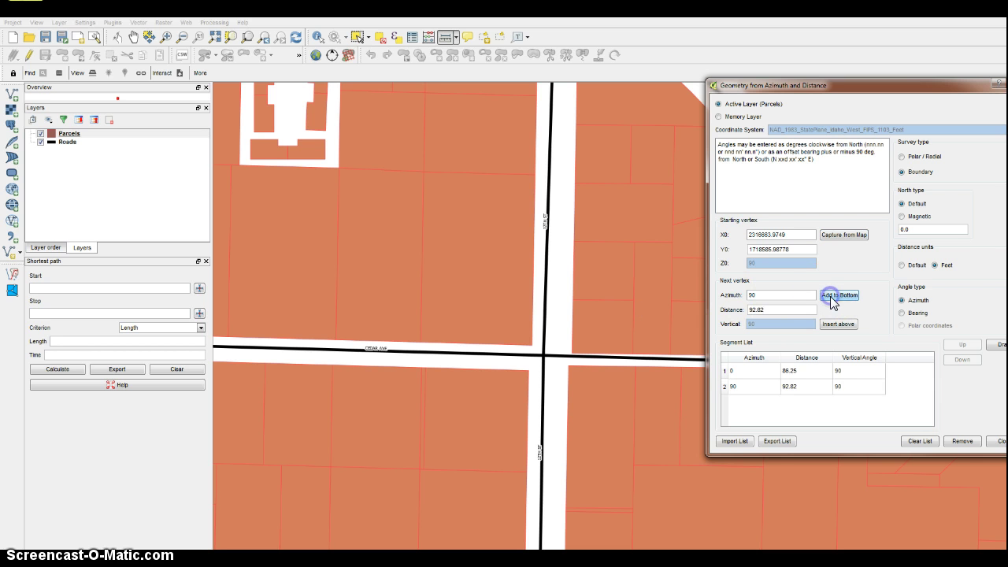
- Add the remaining sides: azimuth 180 at 86.25 ft and azimuth 270 at 92.82 ft
double_click(774, 294)
double_click(767, 309)
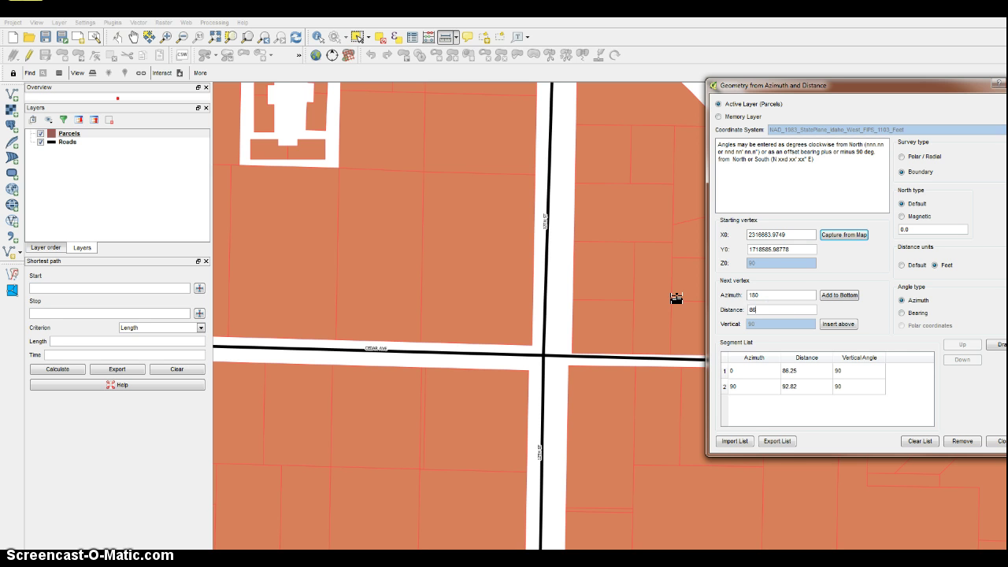
click(837, 297)
double_click(756, 295)
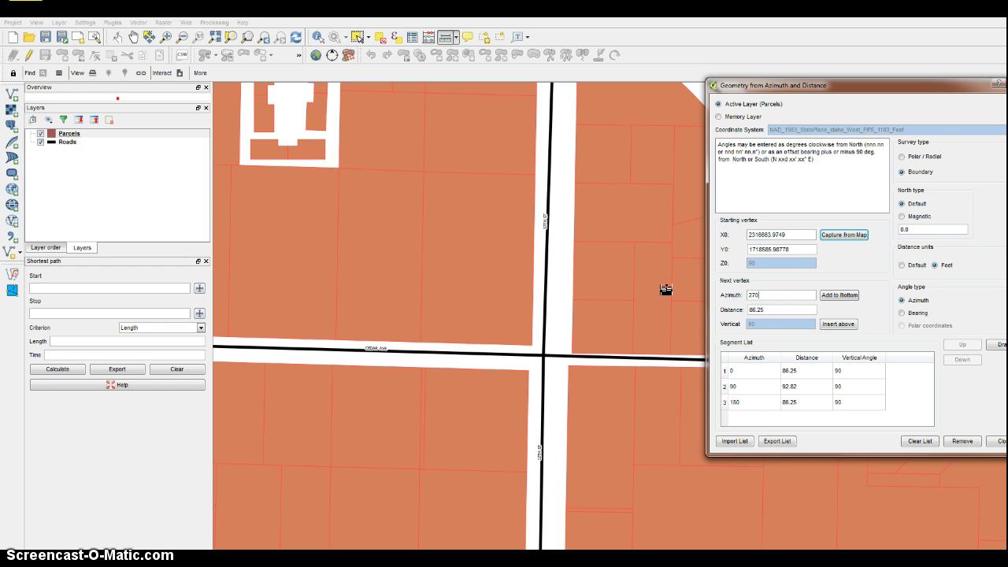
double_click(767, 309)
click(840, 295)
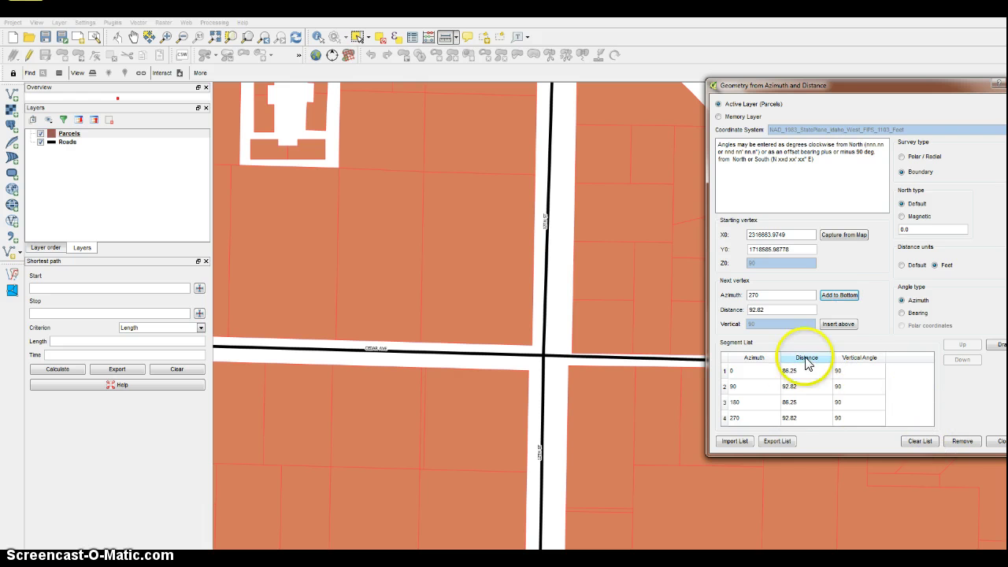
drag(838, 90, 788, 72)
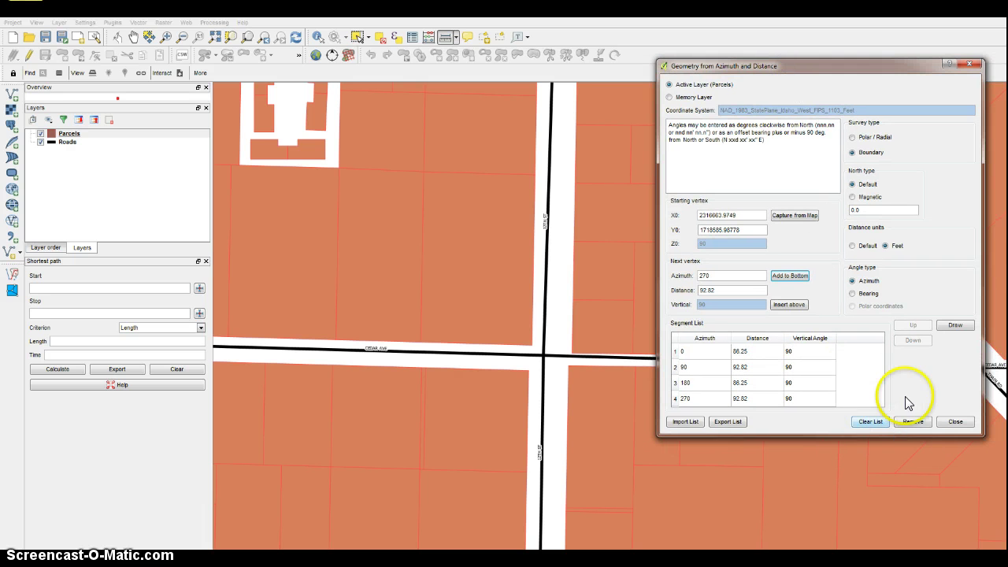
- Draw the rectangular parcel at the intersection, close the dialog, and open the Parcels attribute table
click(956, 327)
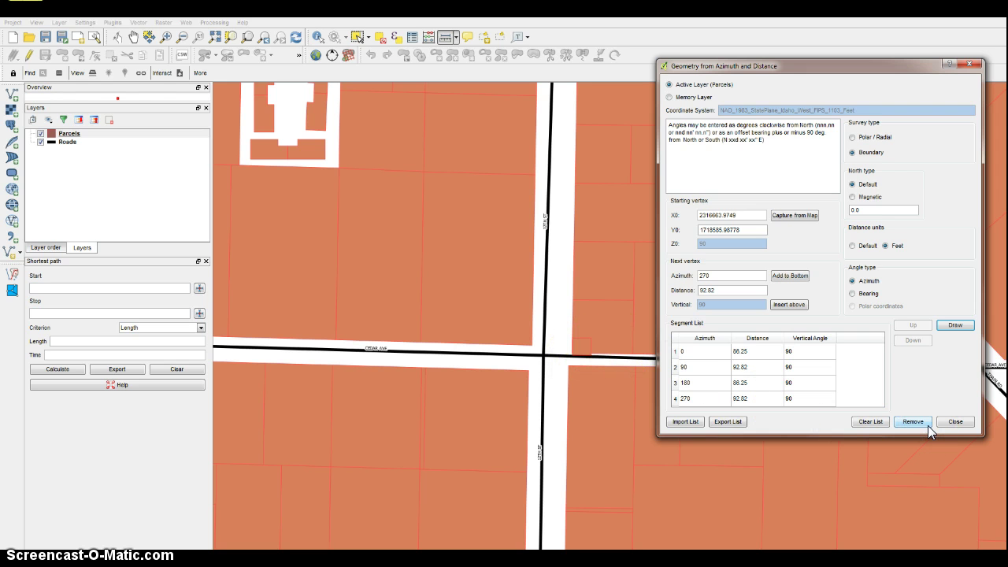
click(956, 422)
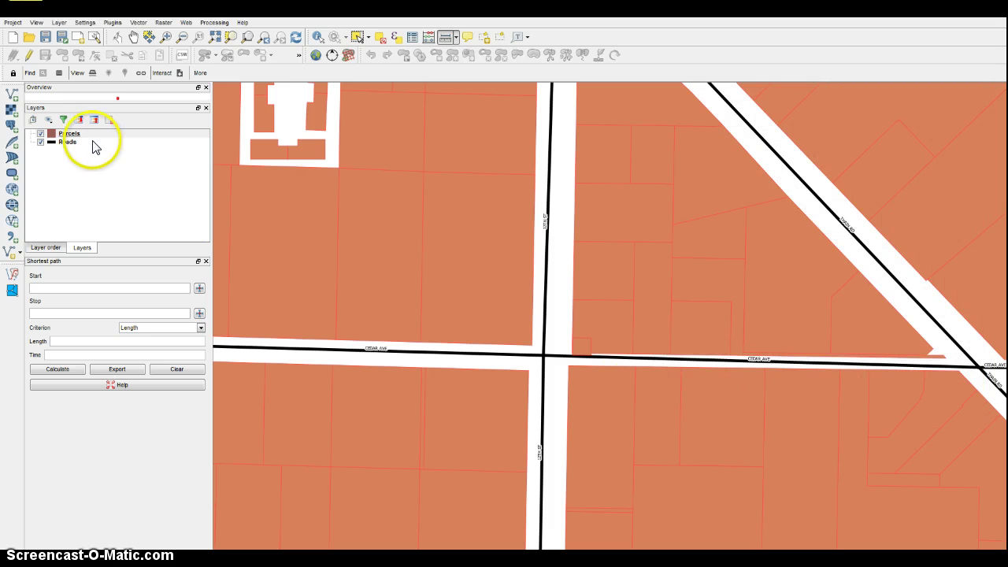
click(87, 137)
click(633, 354)
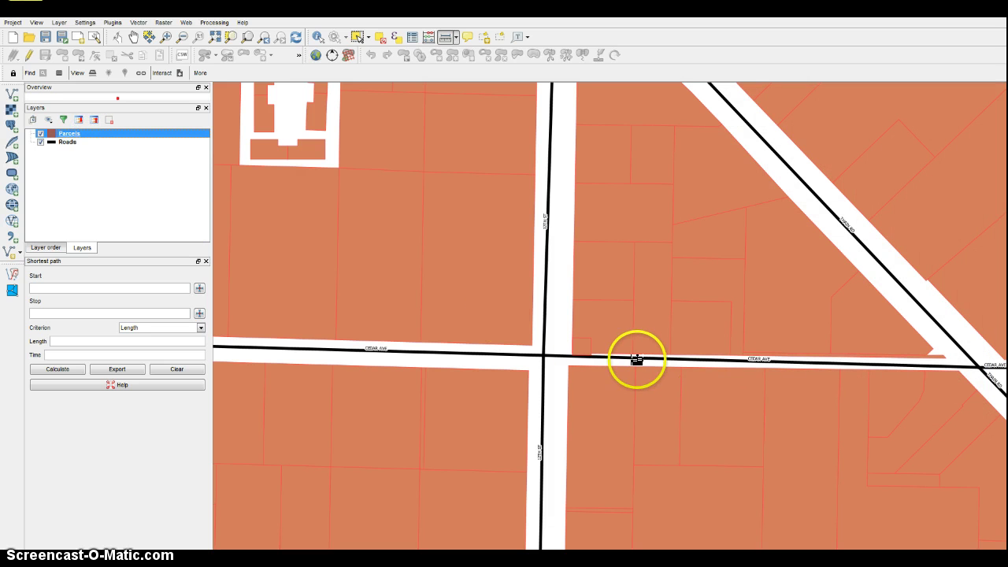
right_click(56, 134)
click(96, 218)
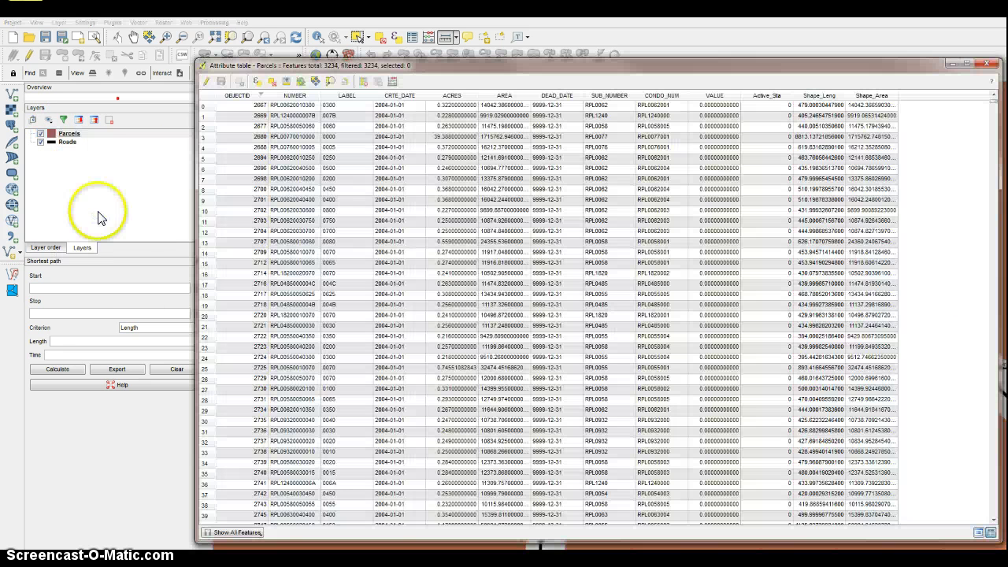
- Sort the attribute table by OBJECTID and turn on editing for Parcels
click(237, 96)
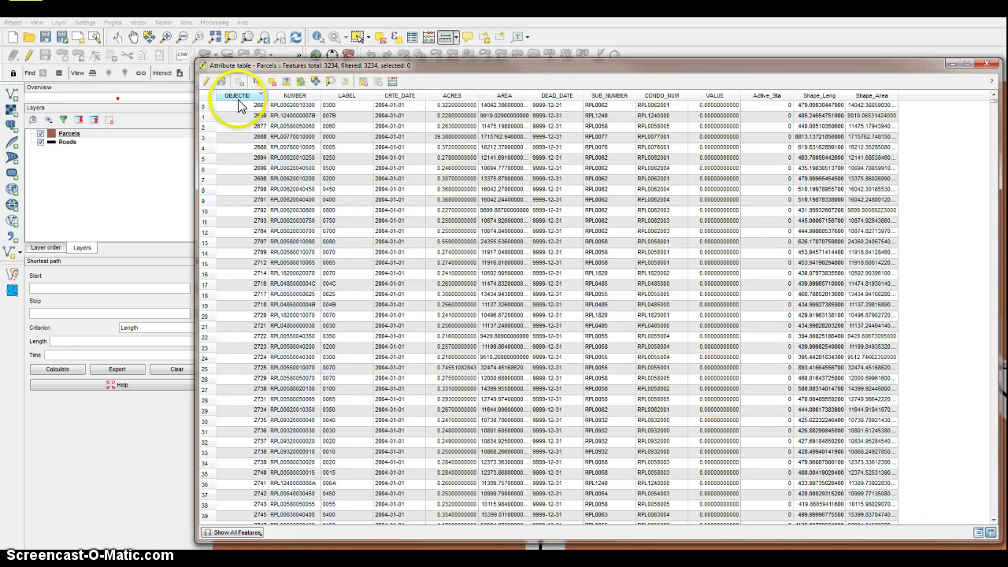
click(235, 102)
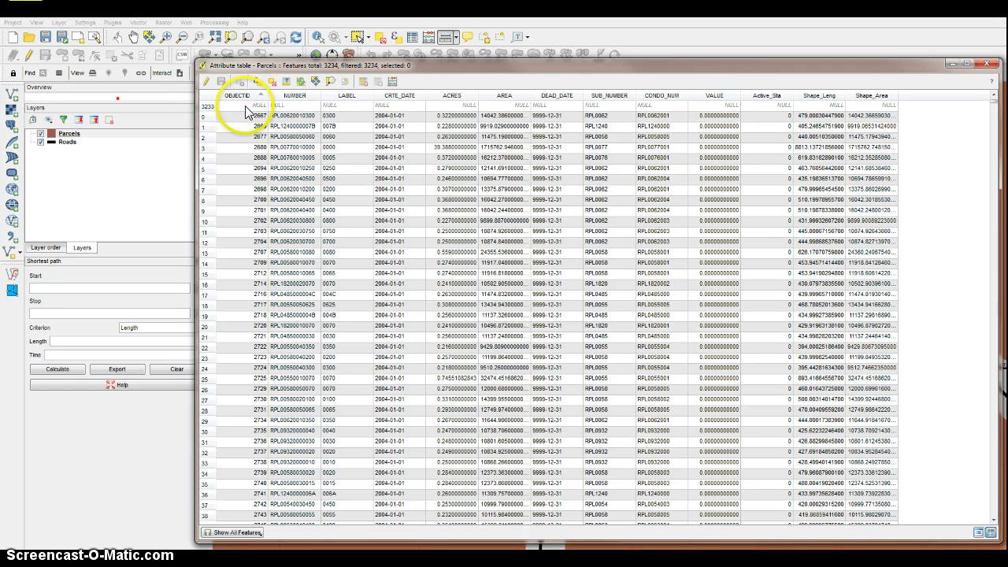
click(282, 105)
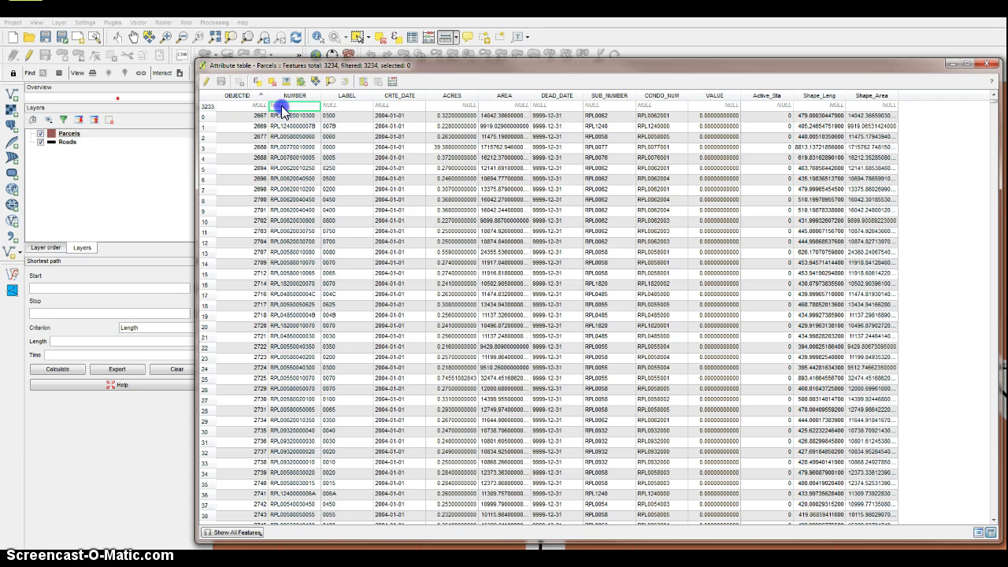
click(206, 81)
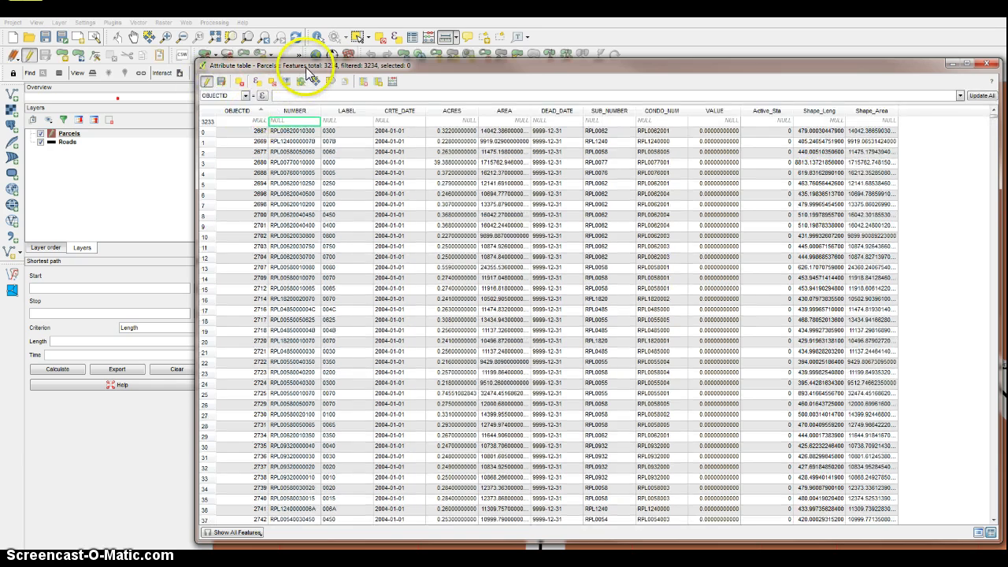
- Enter 'RP' as the new sub-parcel row's NUMBER value
mouse_move(309, 68)
mouse_down()
mouse_move(612, 92)
mouse_move(843, 92)
mouse_up()
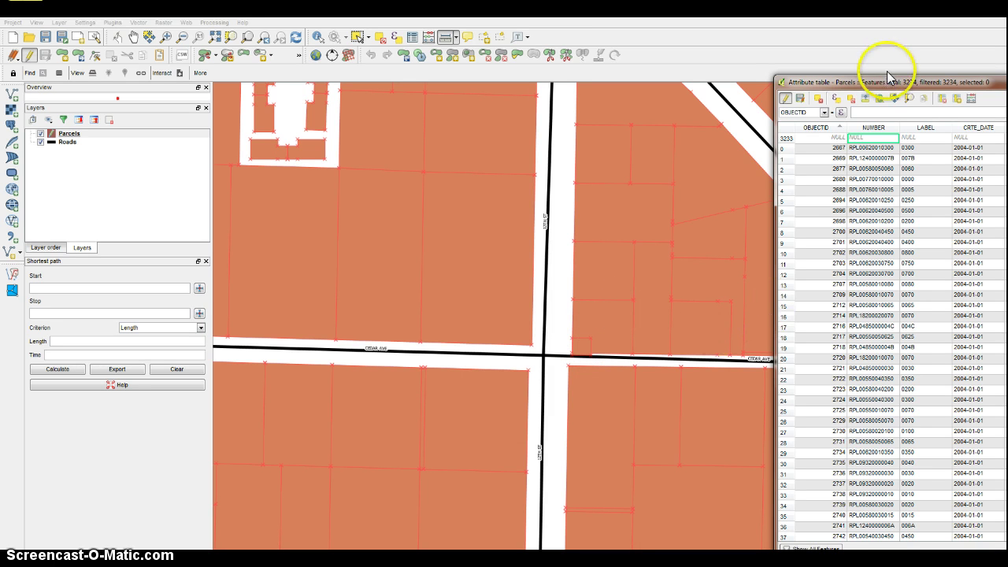
drag(741, 69, 742, 71)
double_click(728, 126)
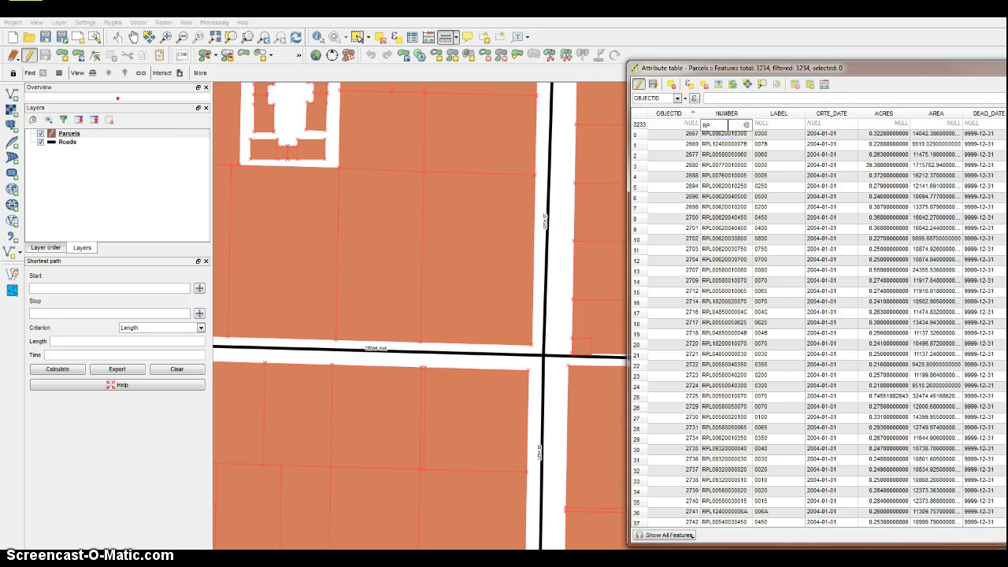
text(RP)
click(777, 124)
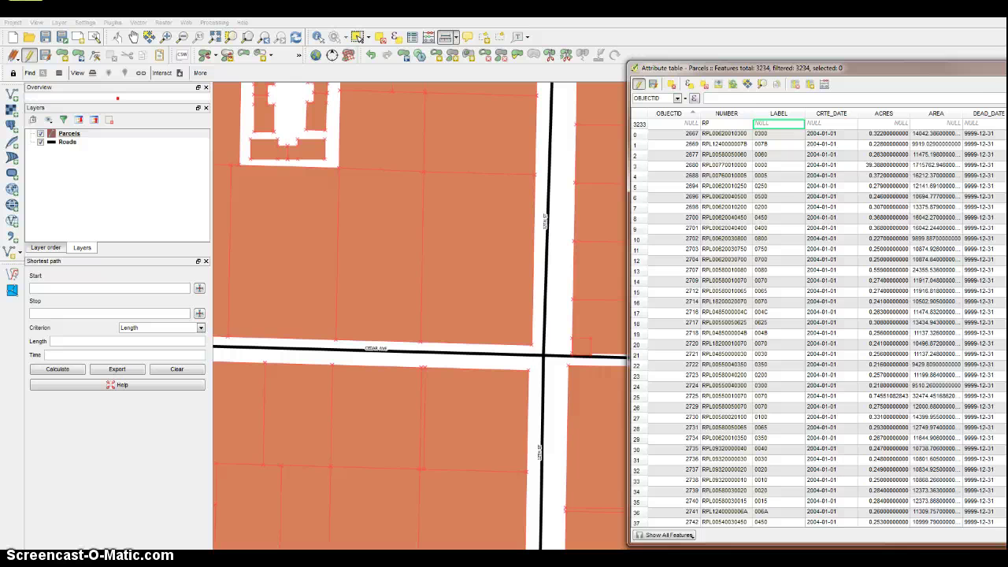
drag(709, 67, 746, 106)
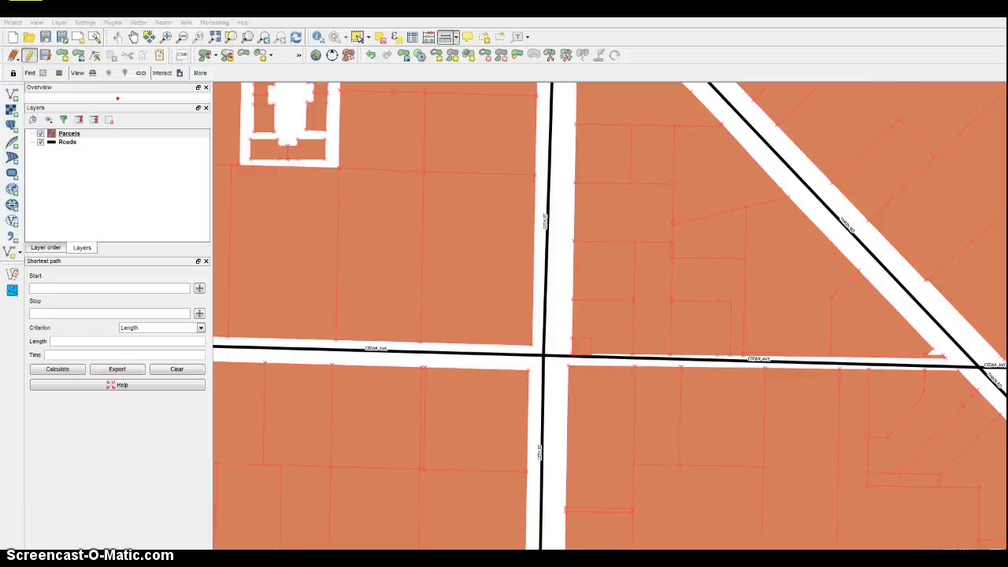